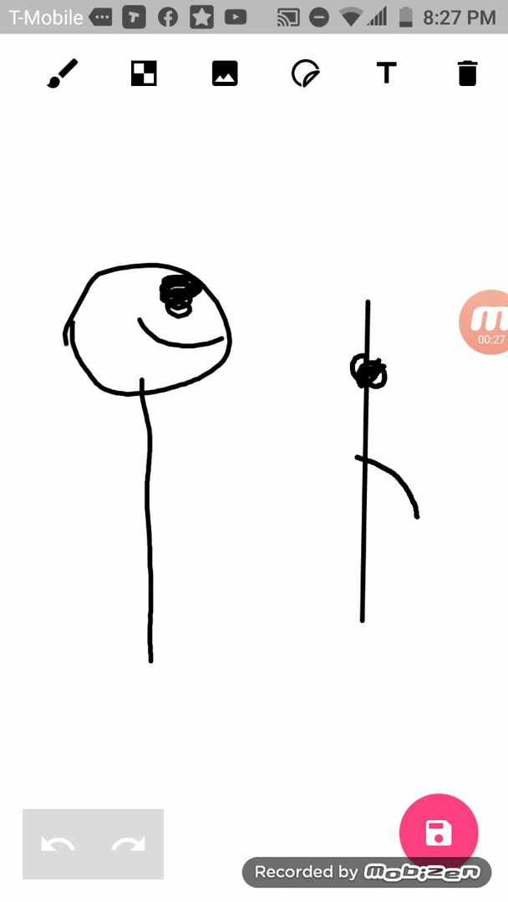
Scroll the YouTube 'troc' results down to the 'Related to your search' section
{"action": "left_click", "coordinate": [484, 322]}
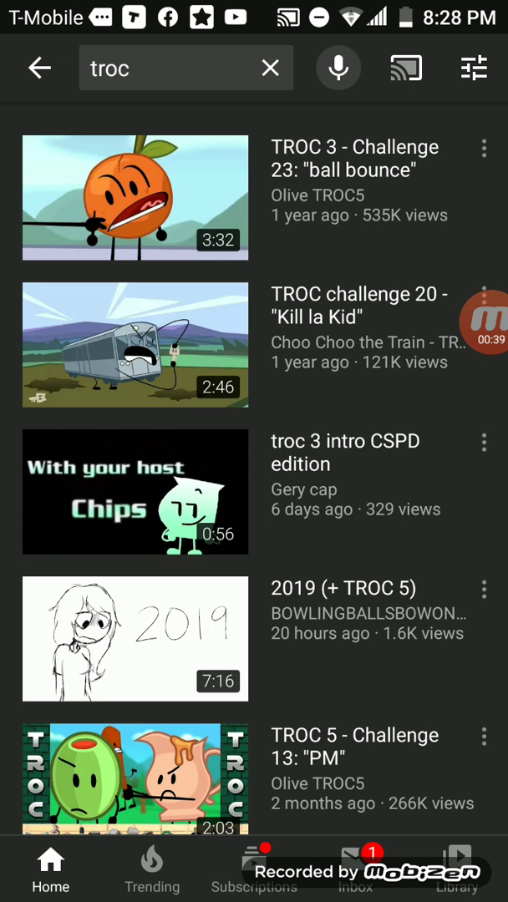
{"action": "scroll", "coordinate": [254, 468], "scroll_direction": "down", "scroll_amount": 5}
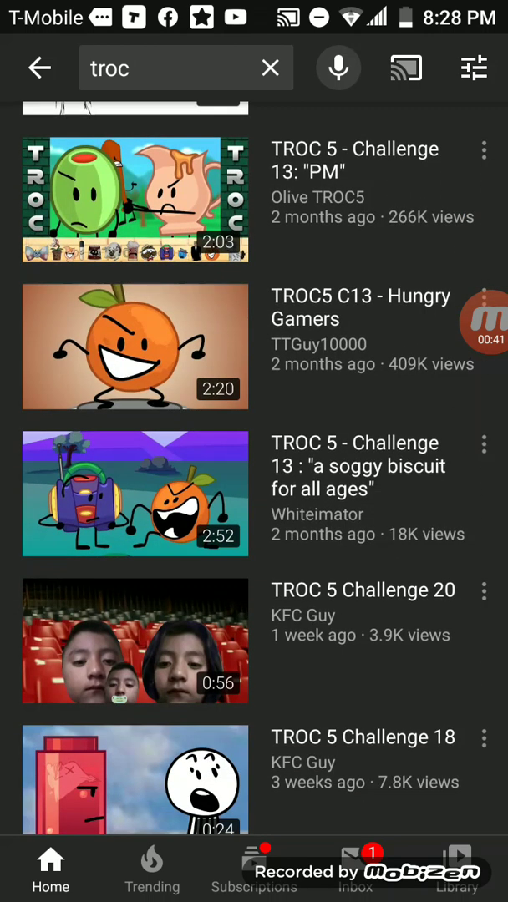
{"action": "scroll", "coordinate": [254, 467], "scroll_direction": "down", "scroll_amount": 5}
{"action": "scroll", "coordinate": [254, 468], "scroll_direction": "up", "scroll_amount": 2}
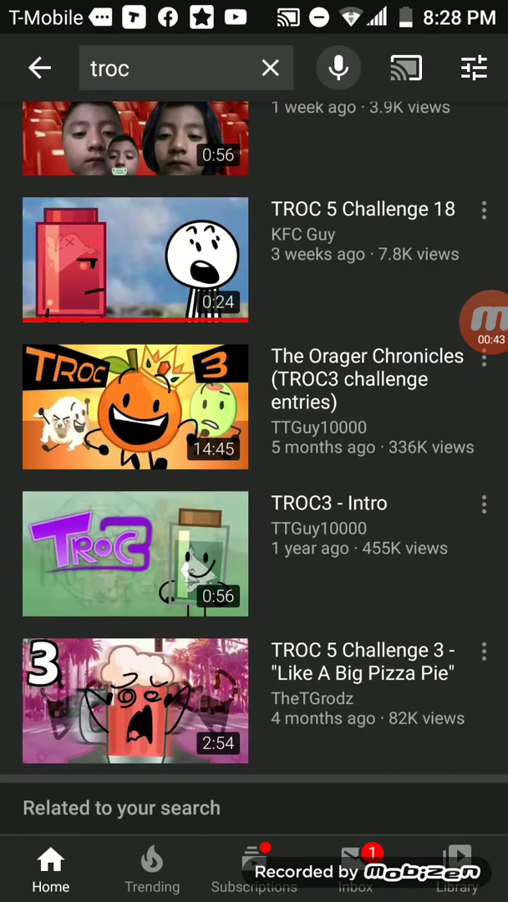
{"action": "scroll", "coordinate": [254, 468], "scroll_direction": "down", "scroll_amount": 5}
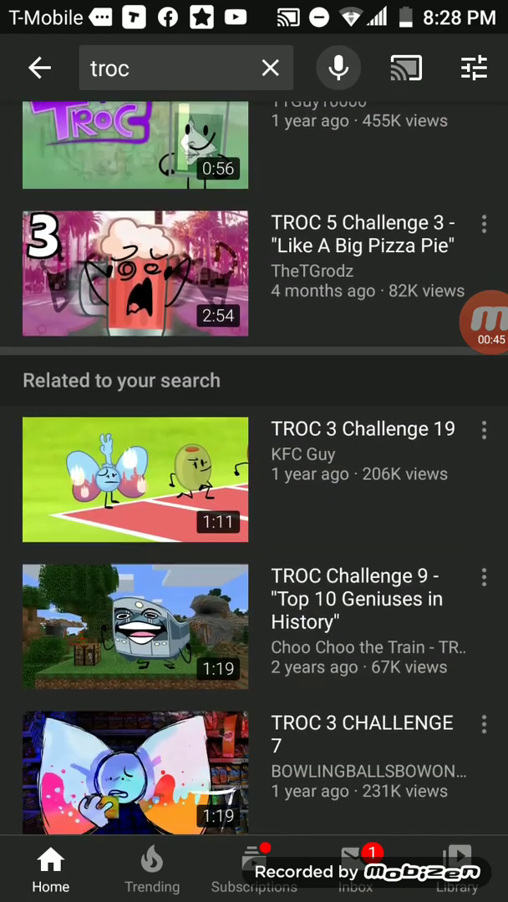
{"action": "scroll", "coordinate": [254, 468], "scroll_direction": "down", "scroll_amount": 3}
Draw the blue-tear stick figure, then start a new scene with a vertical line and rounded shape
{"action": "left_click", "coordinate": [488, 322]}
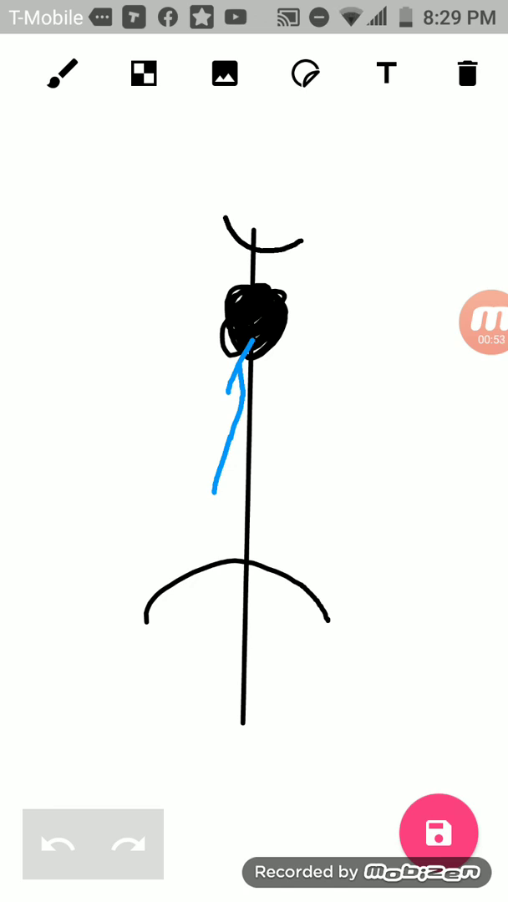
{"action": "left_click", "coordinate": [484, 322]}
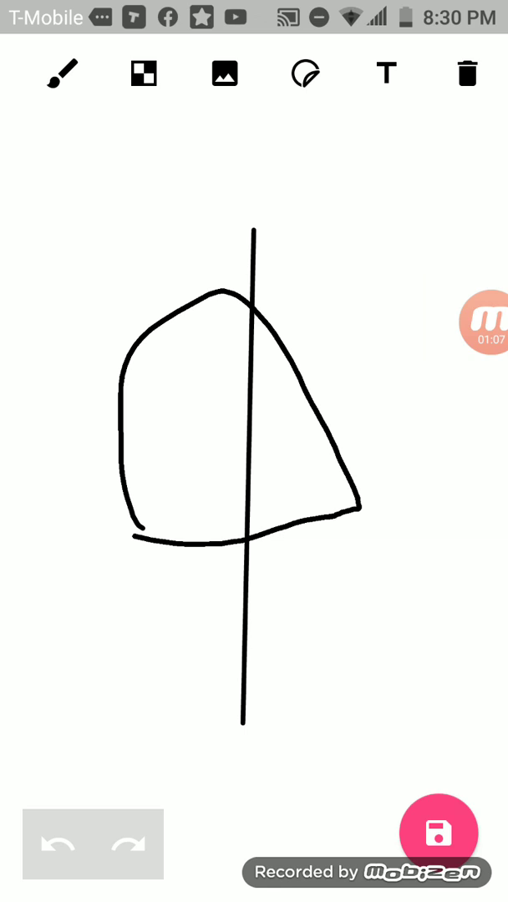
Add a large round-headed smiling figure whose arm reaches the smaller blue-tear figure
{"action": "left_click", "coordinate": [484, 322]}
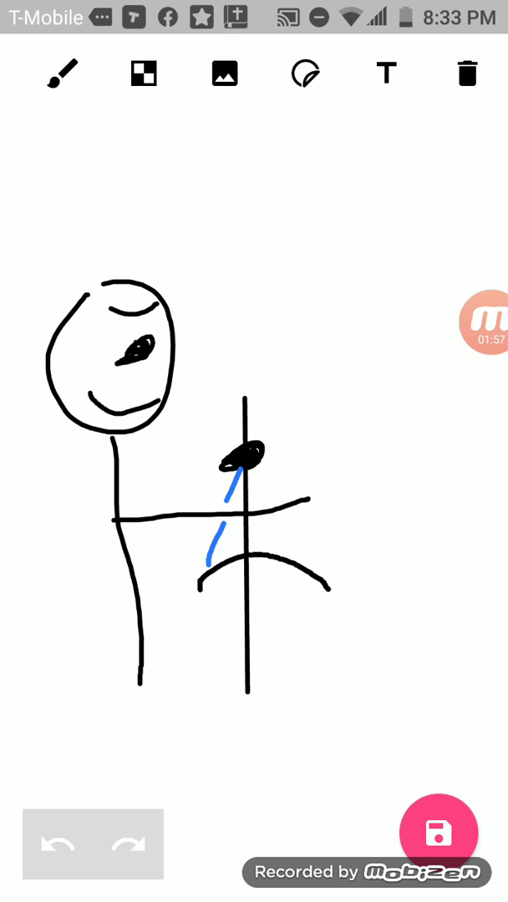
{"action": "left_click", "coordinate": [484, 322]}
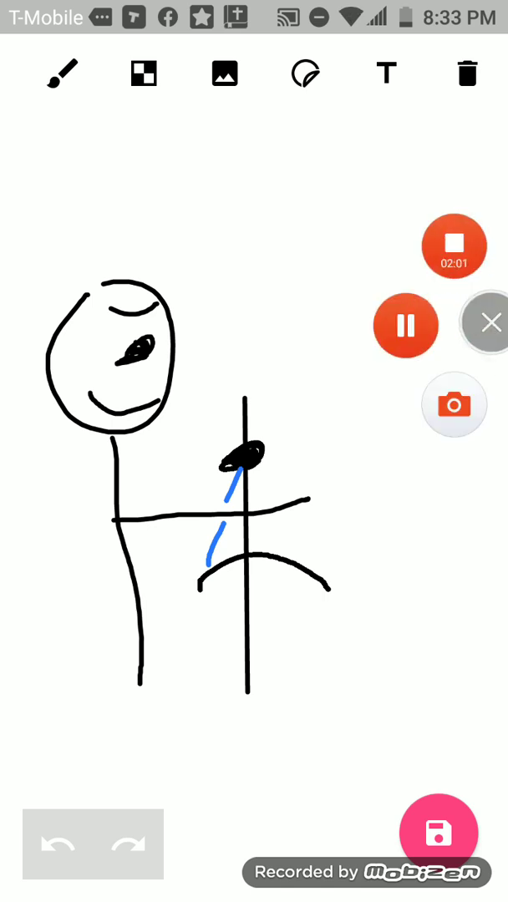
{"action": "left_click", "coordinate": [490, 323]}
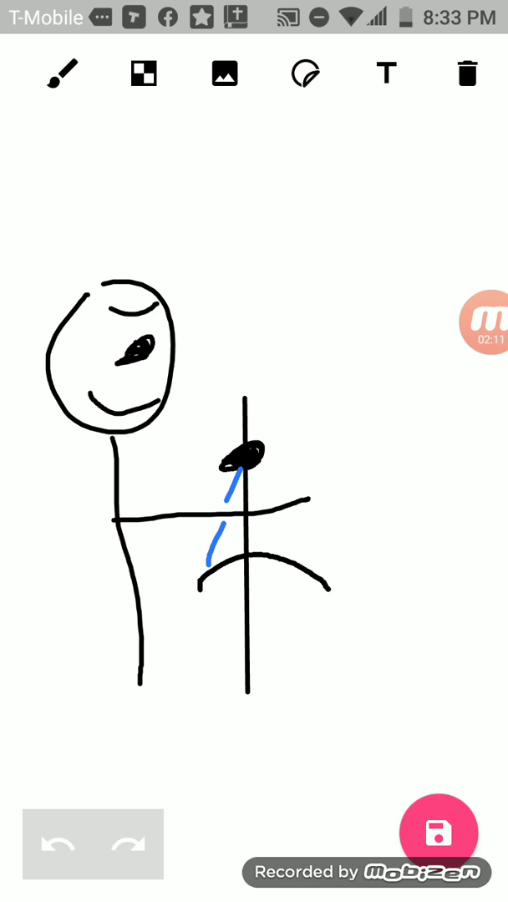
Draw a black figure and a yellow-haired pink figure tilted toward each other
{"action": "left_click", "coordinate": [484, 323]}
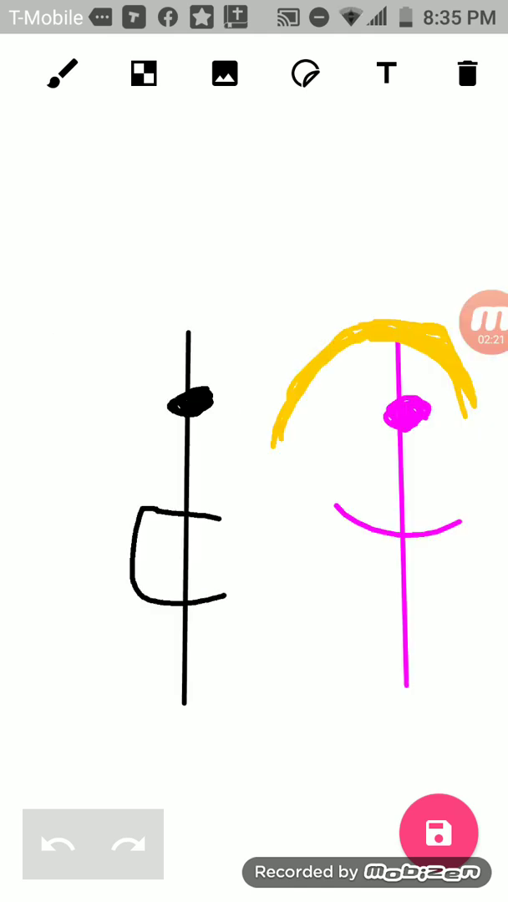
{"action": "left_click", "coordinate": [485, 323]}
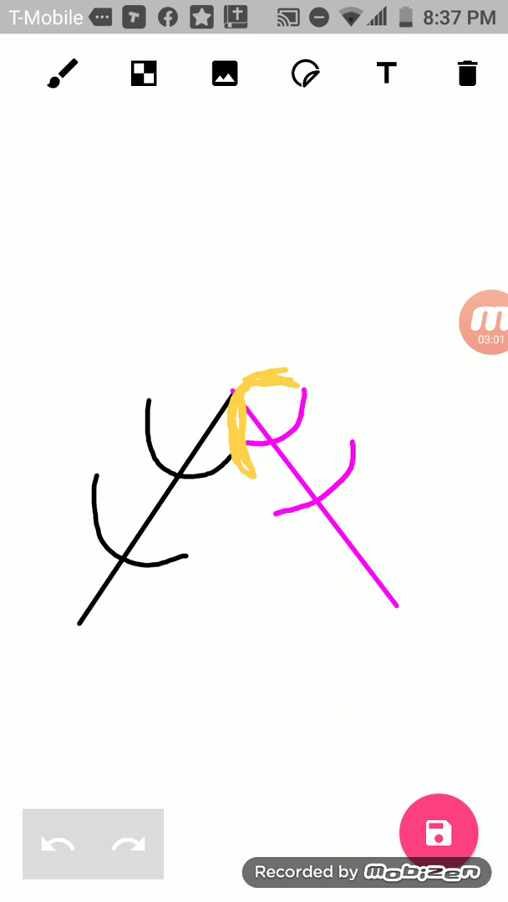
Draw a smiling black stick figure beside a green boxy creature with a face and round feet
{"action": "left_click", "coordinate": [484, 322]}
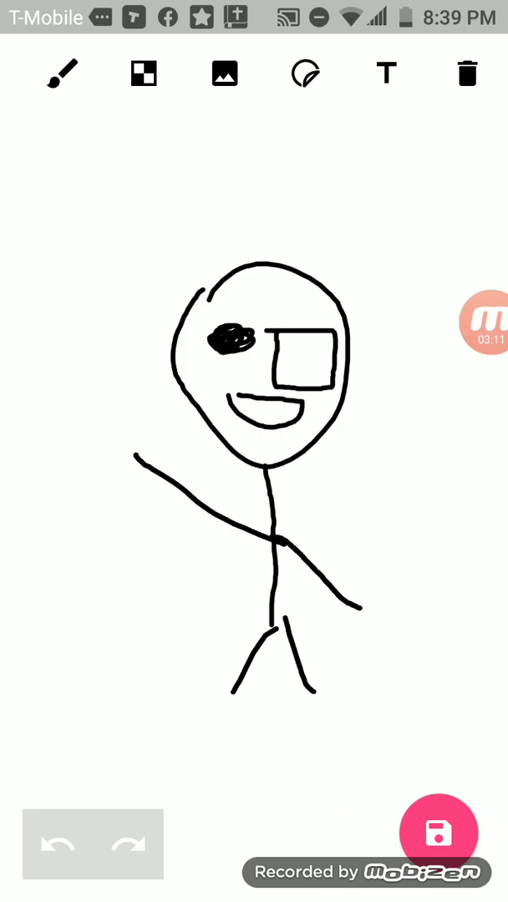
{"action": "left_click", "coordinate": [484, 322]}
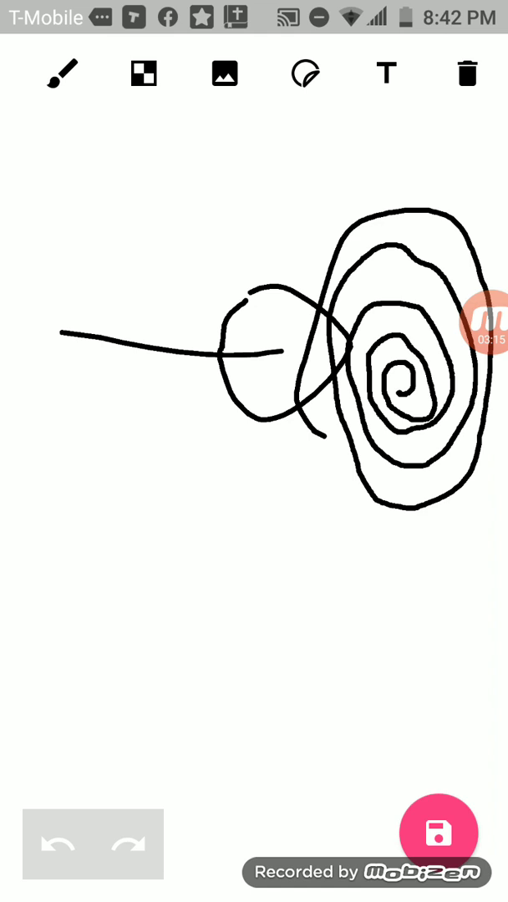
{"action": "left_click", "coordinate": [486, 322]}
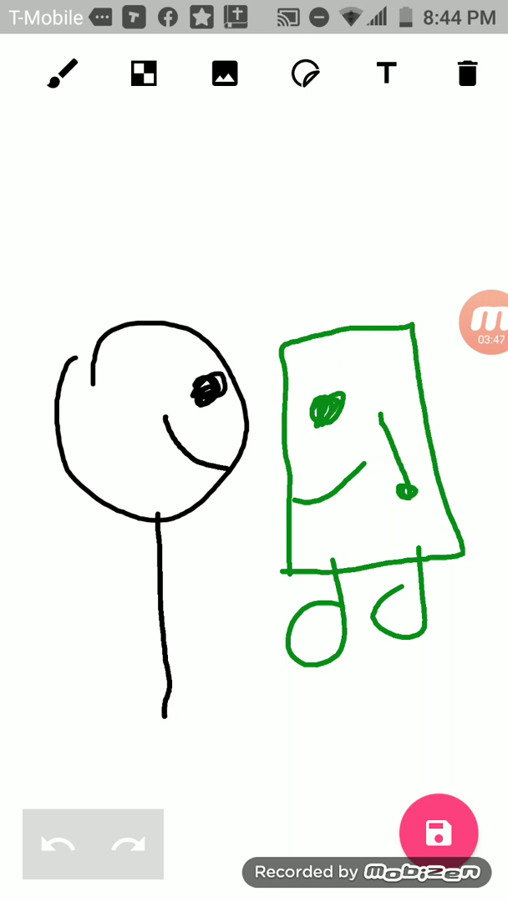
{"action": "left_click", "coordinate": [485, 323]}
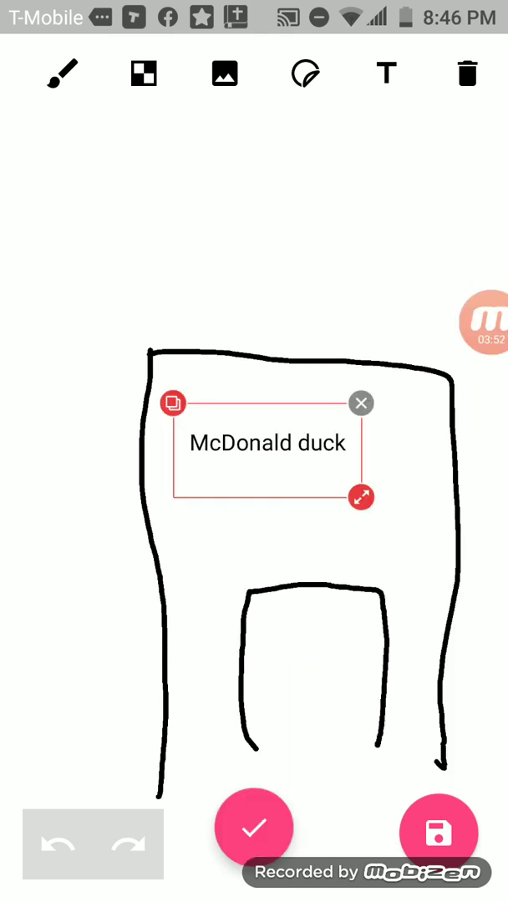
Sketch the orange fruit character with a brown hat, green leaf, smile, arms and legs
{"action": "left_click", "coordinate": [484, 322]}
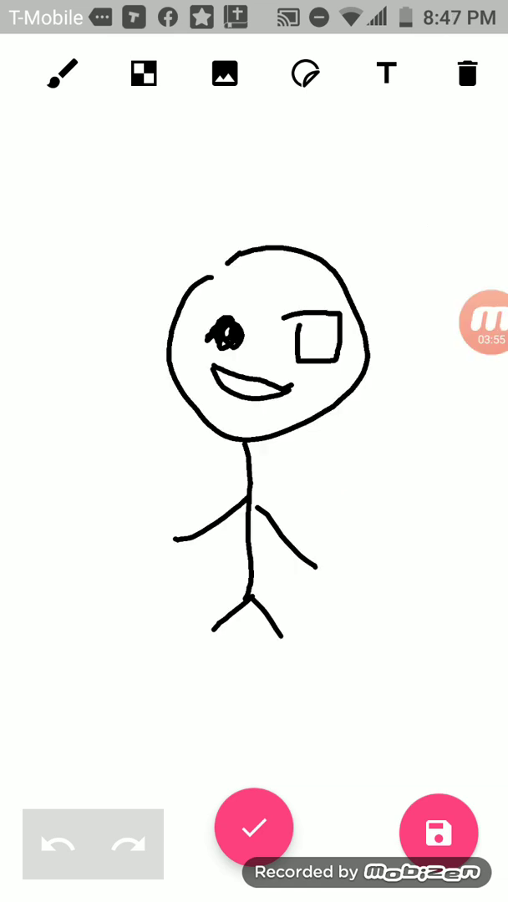
{"action": "left_click", "coordinate": [484, 321]}
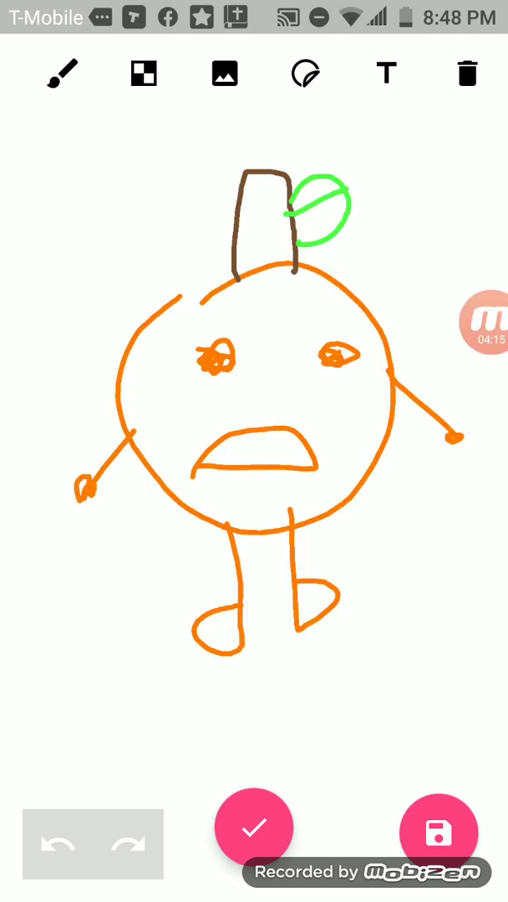
{"action": "left_click", "coordinate": [484, 322]}
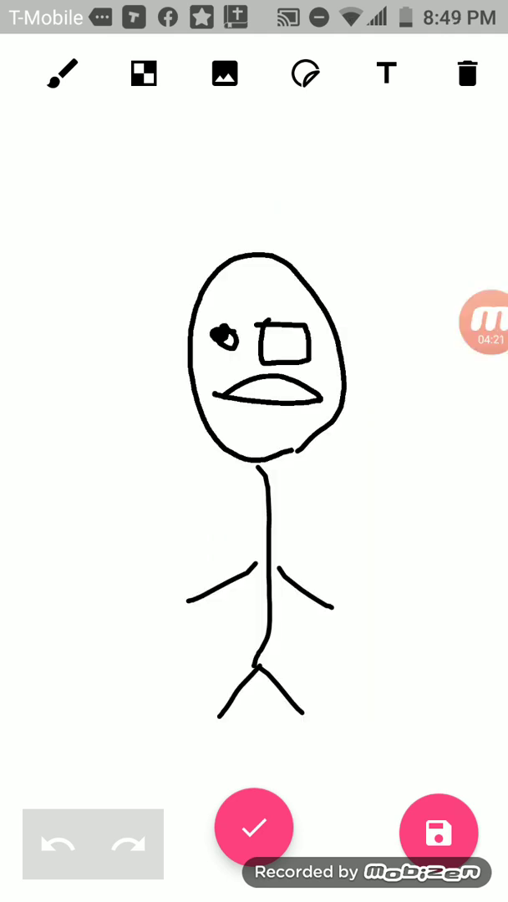
{"action": "left_click", "coordinate": [484, 321]}
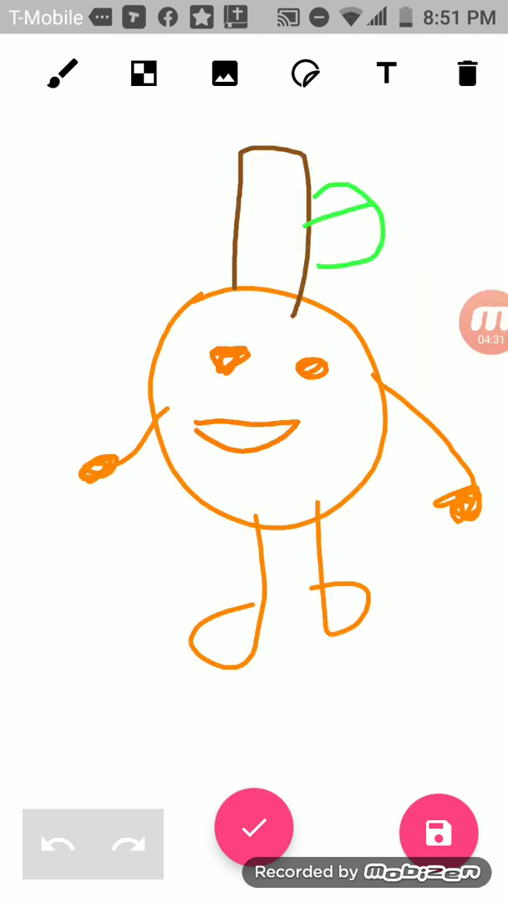
{"action": "left_click", "coordinate": [485, 322]}
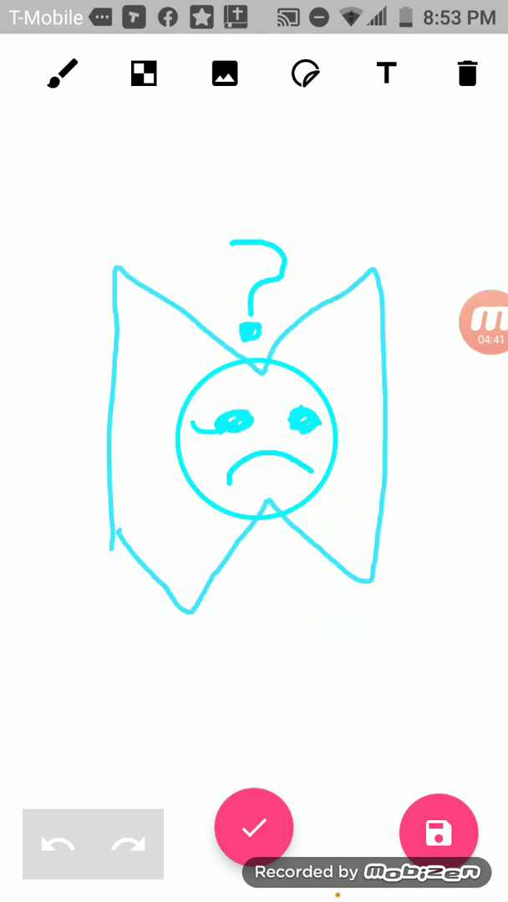
Redraw the cyan face's frown as a smile and turn the question mark into an exclamation mark
{"action": "left_click", "coordinate": [480, 316]}
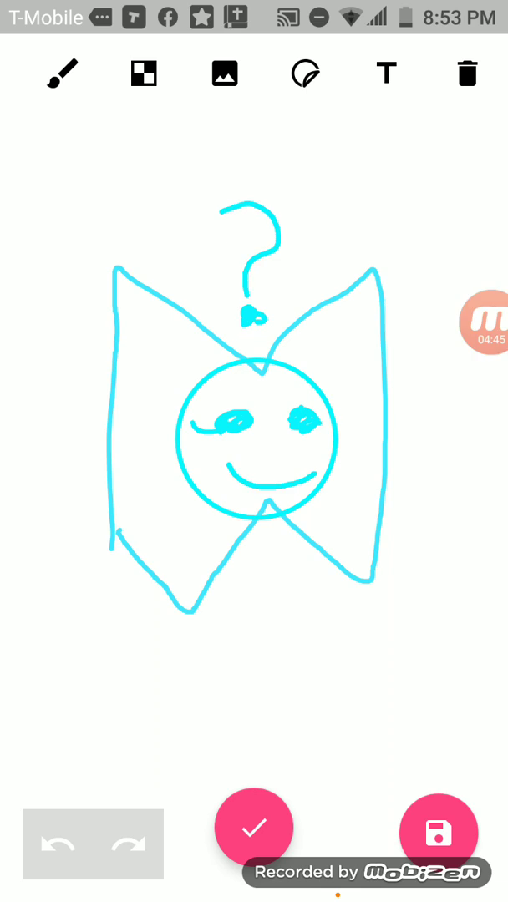
{"action": "left_click", "coordinate": [483, 321]}
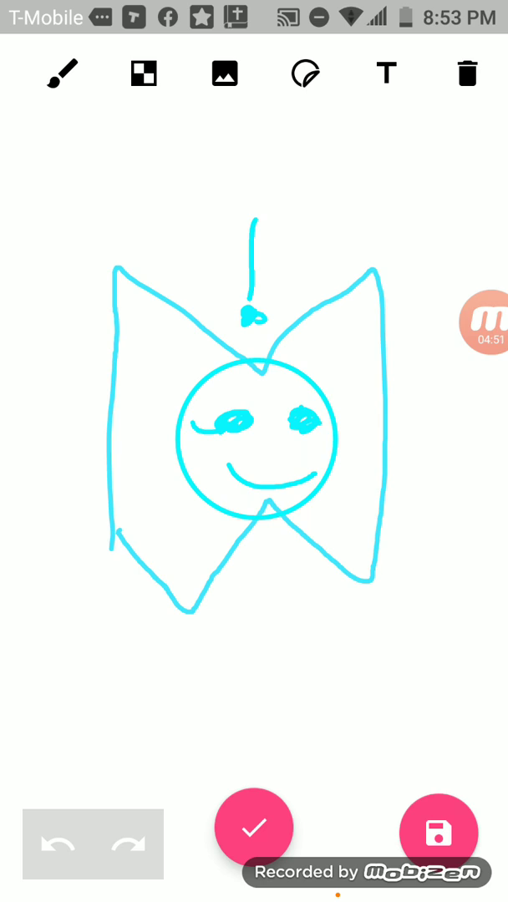
Draw a black head facing a red carton of yellow fries on a cyan table line
{"action": "left_click", "coordinate": [485, 321]}
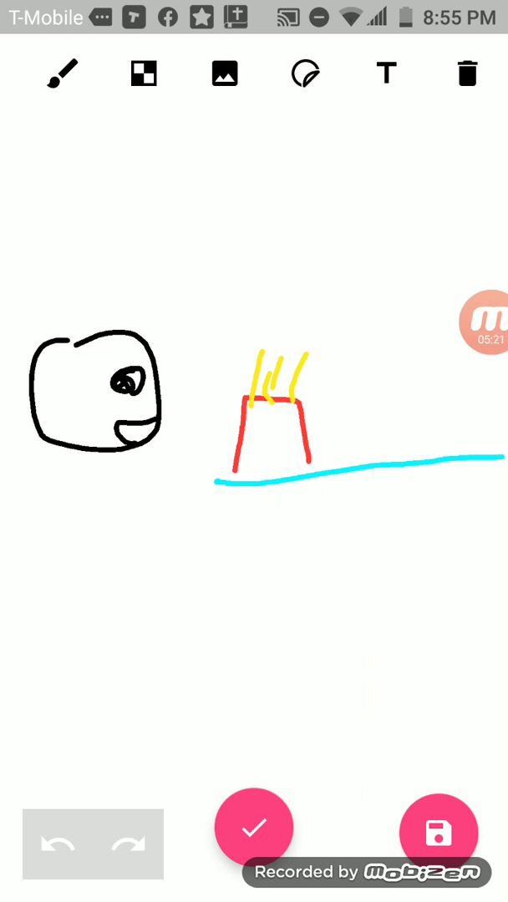
{"action": "left_click", "coordinate": [479, 315]}
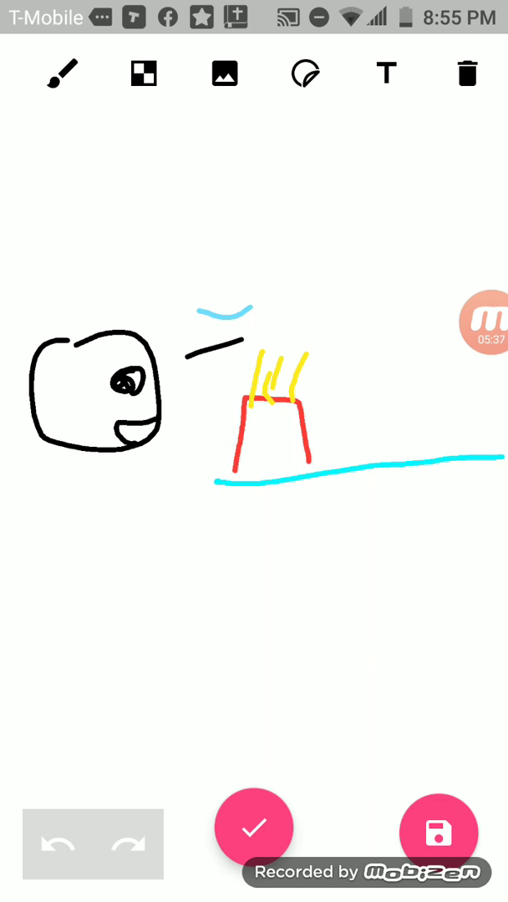
Draw a black head next to stacked multicoloured strokes above an orange table line
{"action": "left_click", "coordinate": [485, 321]}
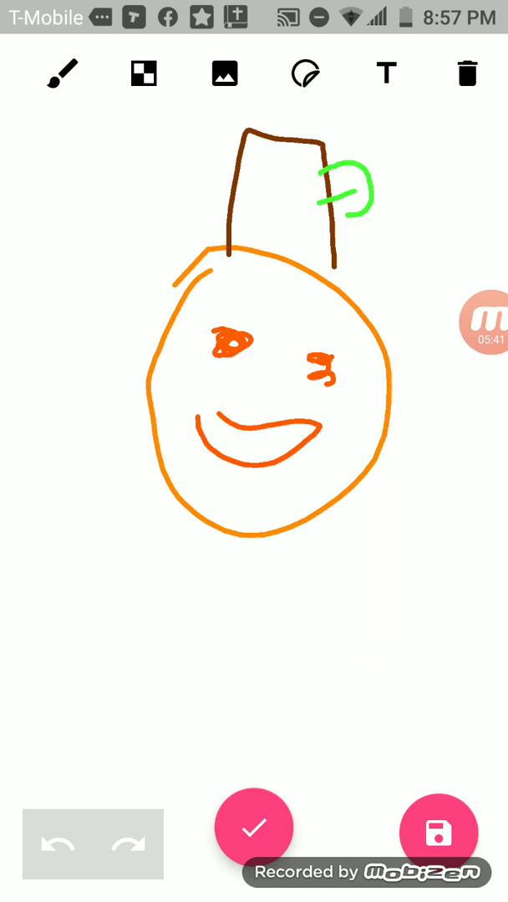
{"action": "left_click", "coordinate": [484, 322]}
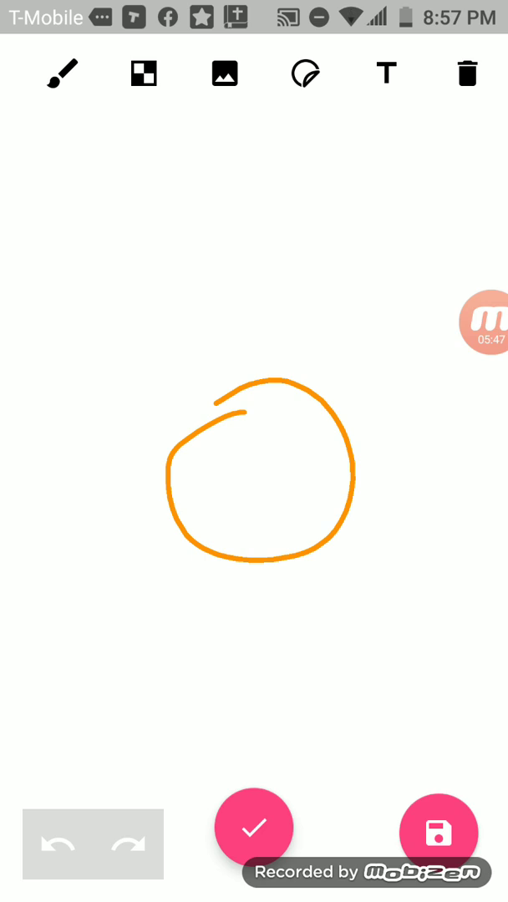
{"action": "left_click", "coordinate": [484, 321]}
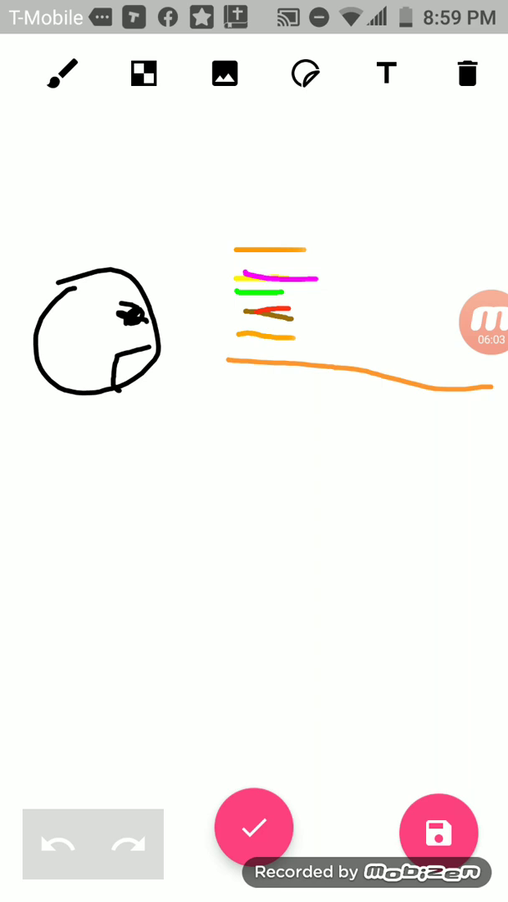
Finish the stick figure holding fries and a layered burger, then clear the canvas
{"action": "left_click", "coordinate": [485, 322]}
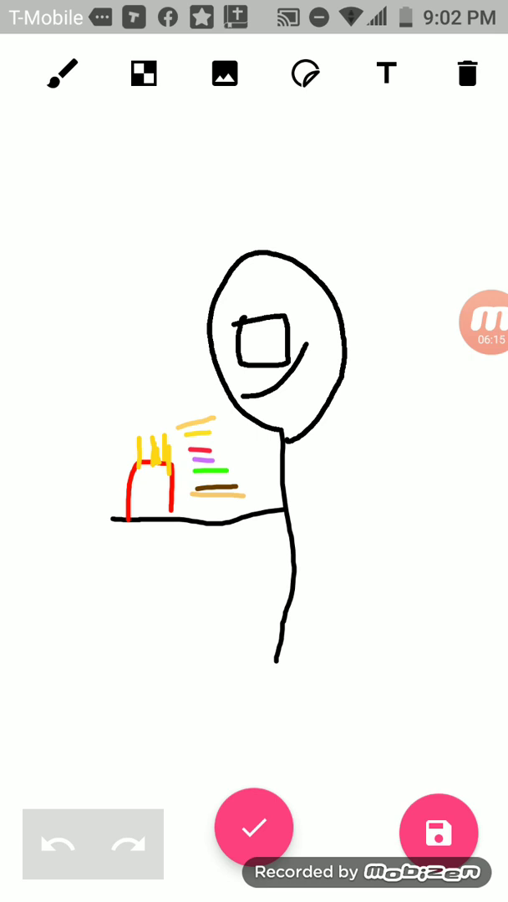
{"action": "left_click", "coordinate": [485, 322]}
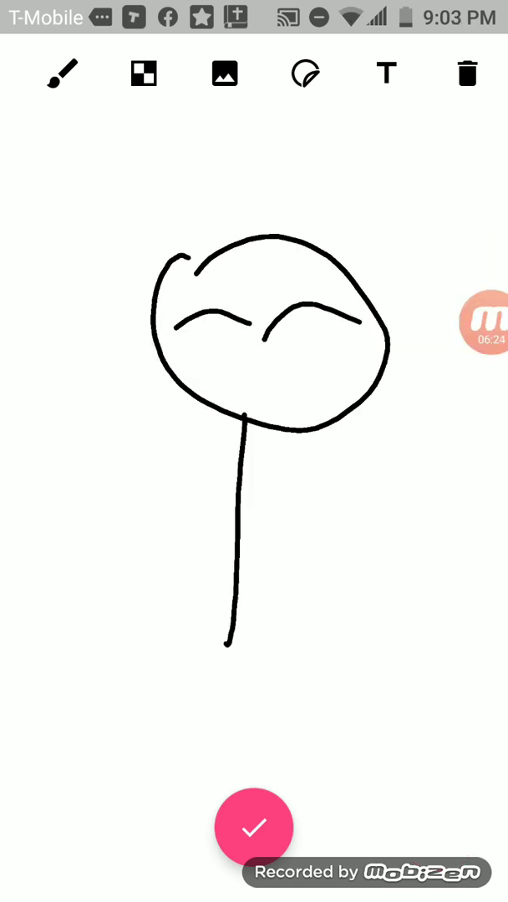
Draw the stick figure's wide smiling mouth inside its round face with the black brush
{"action": "left_click_drag", "start_coordinate": [217, 347], "coordinate": [338, 342]}
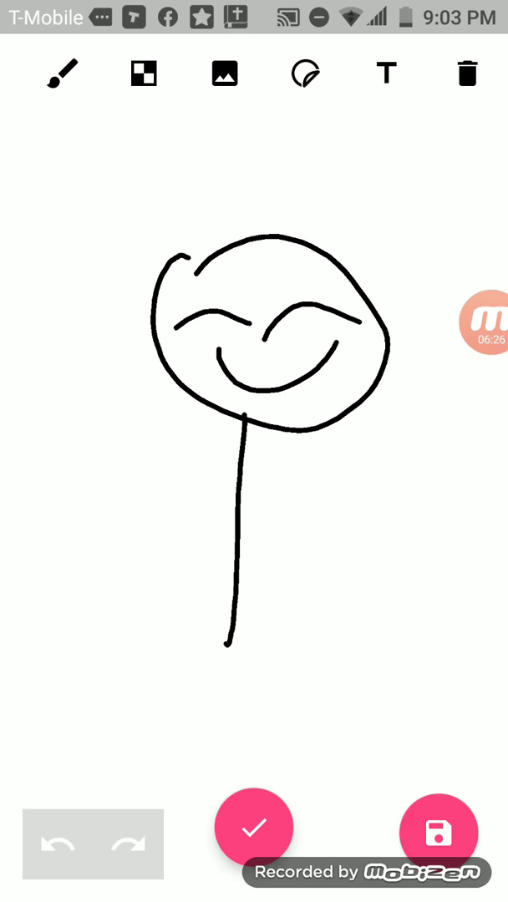
{"action": "left_click", "coordinate": [485, 321]}
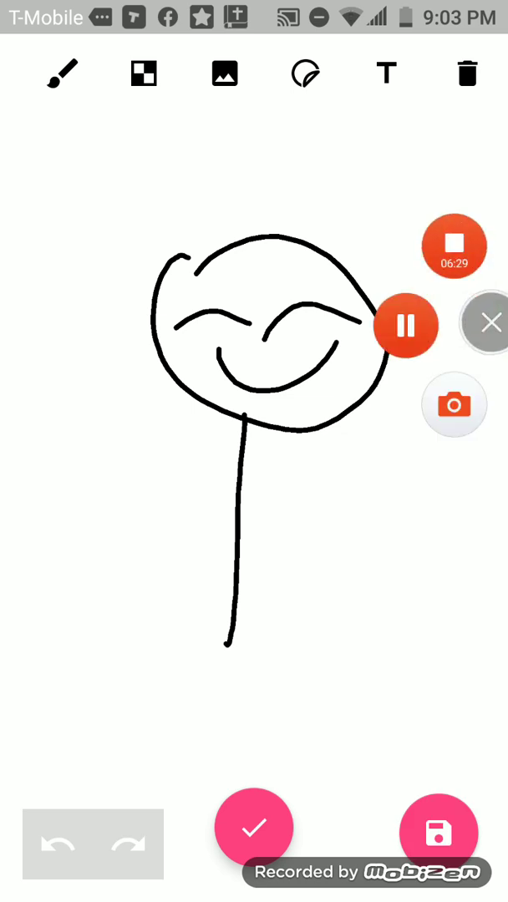